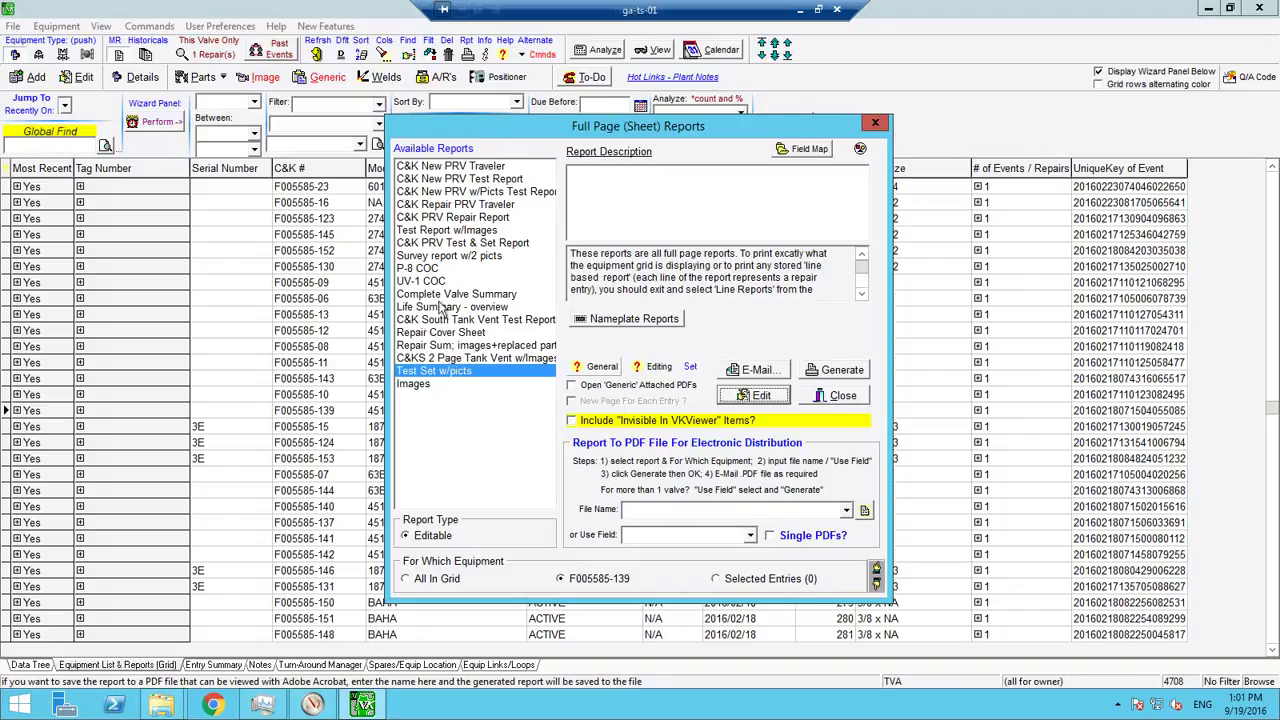
# Open the Test Set w/picts full page report for editing in the report designer
pyautogui.click(437, 375)
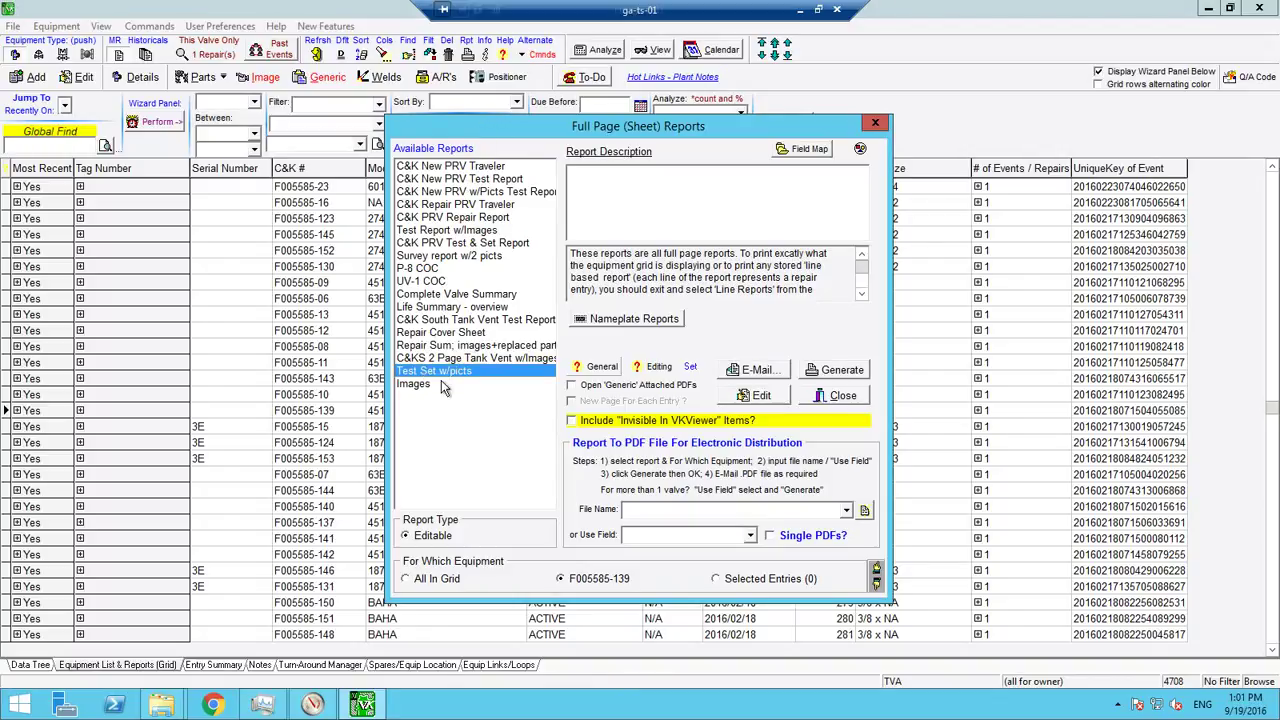
pyautogui.click(459, 245)
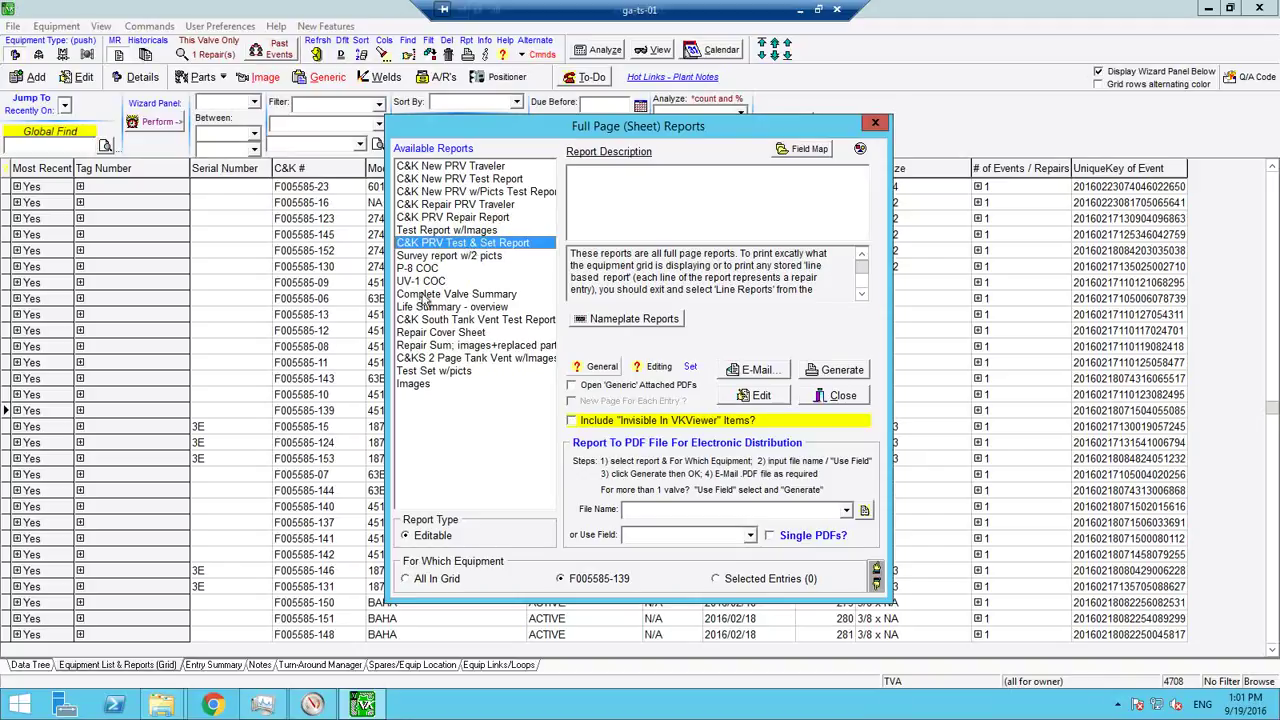
pyautogui.click(426, 374)
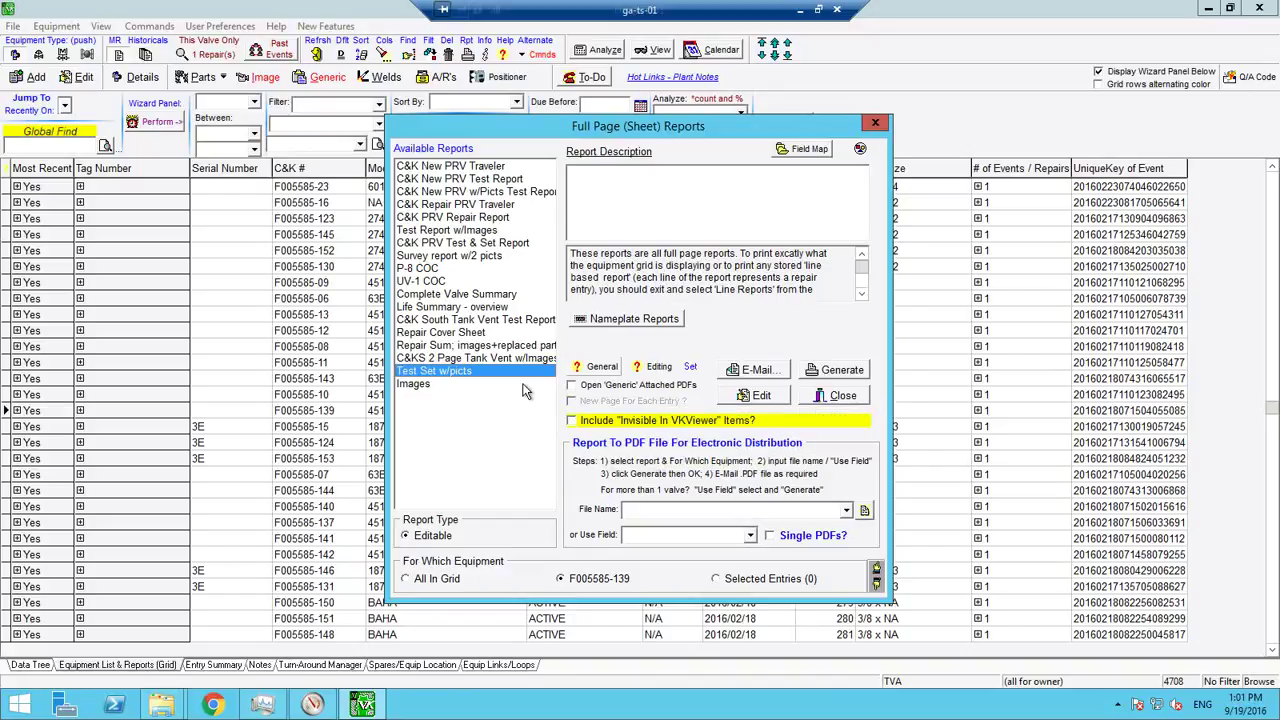
pyautogui.click(752, 395)
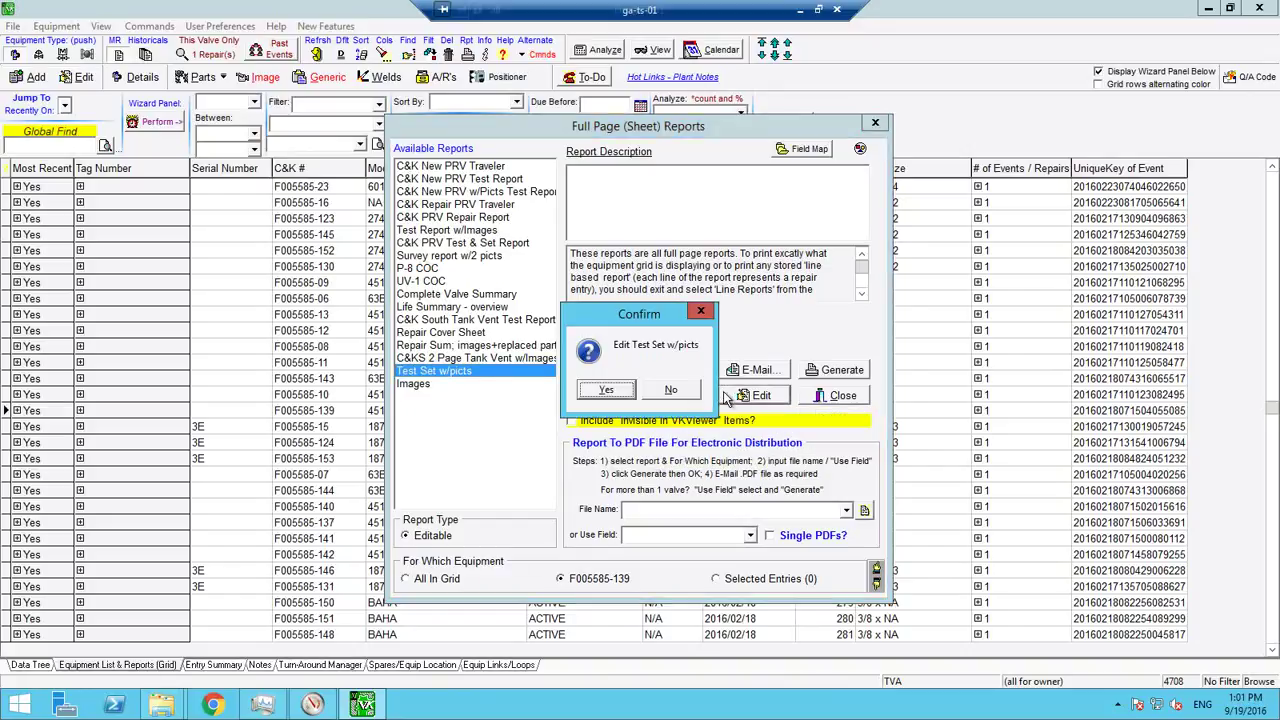
pyautogui.click(618, 397)
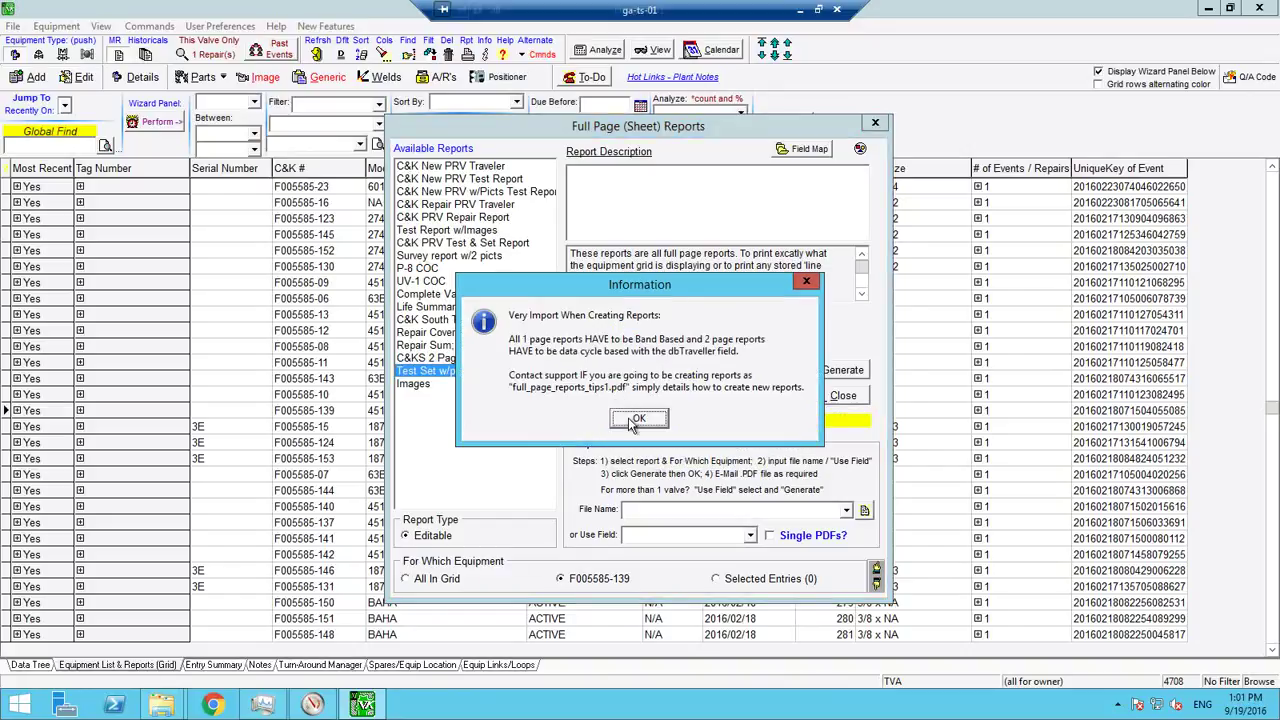
pyautogui.click(630, 422)
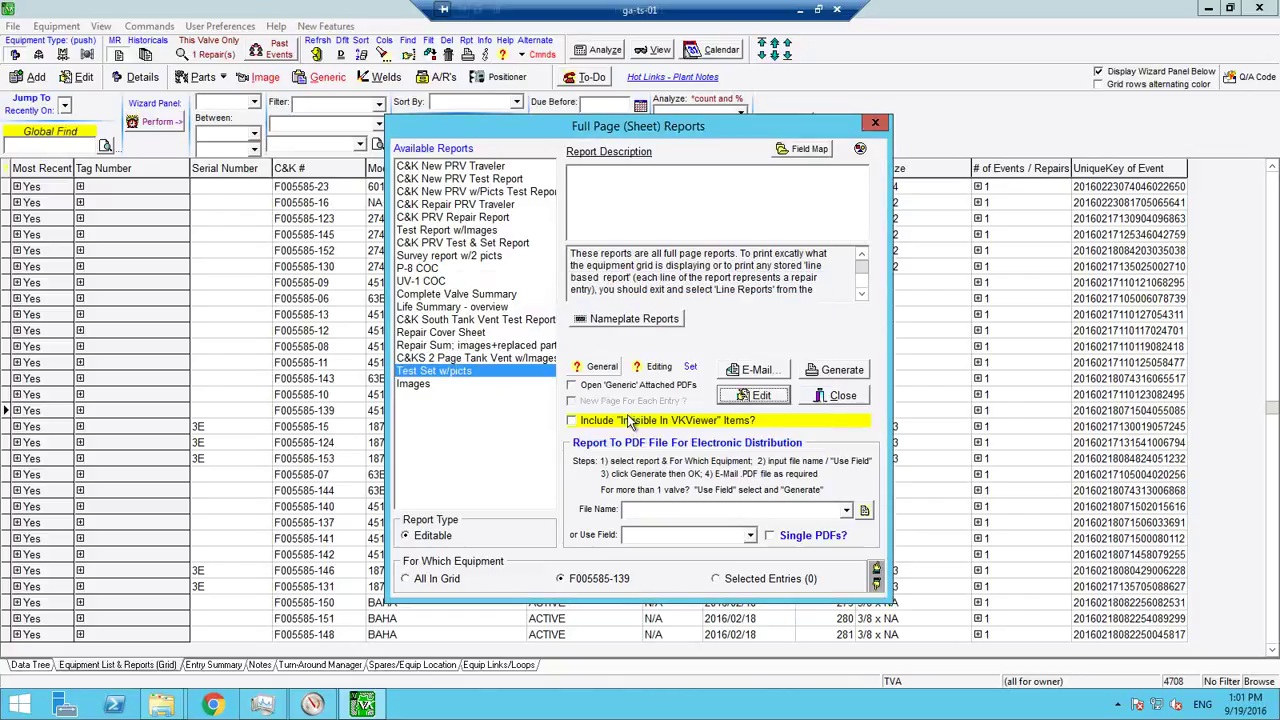
pyautogui.click(838, 400)
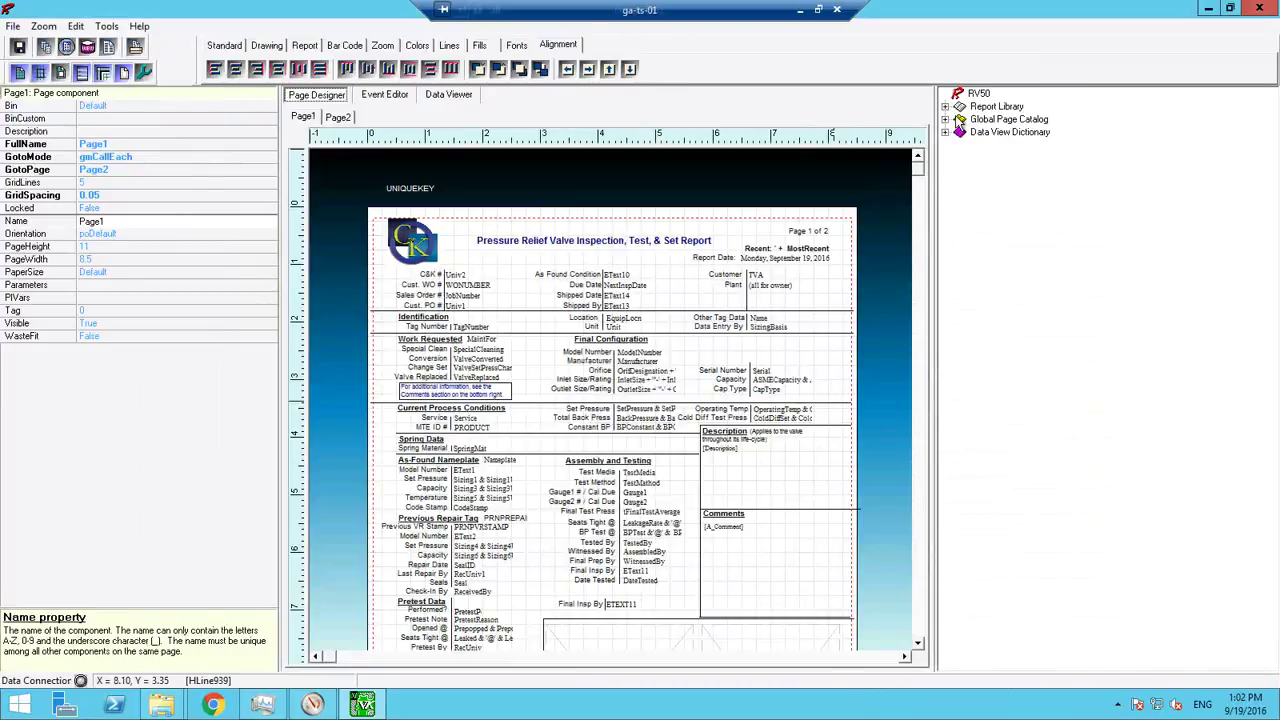
# Expand the report library and compare the full names of the ValveData2PTestSet_Im and ValveData2PTestSet reports
pyautogui.click(945, 107)
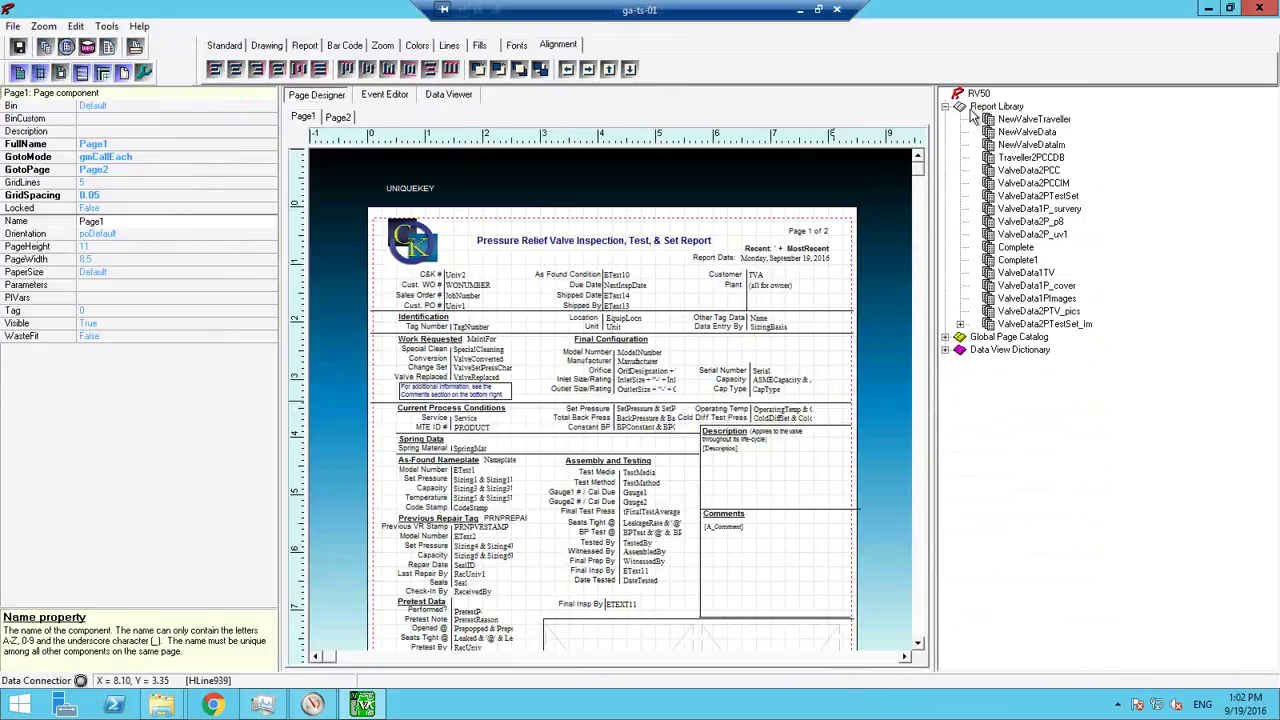
pyautogui.click(1048, 325)
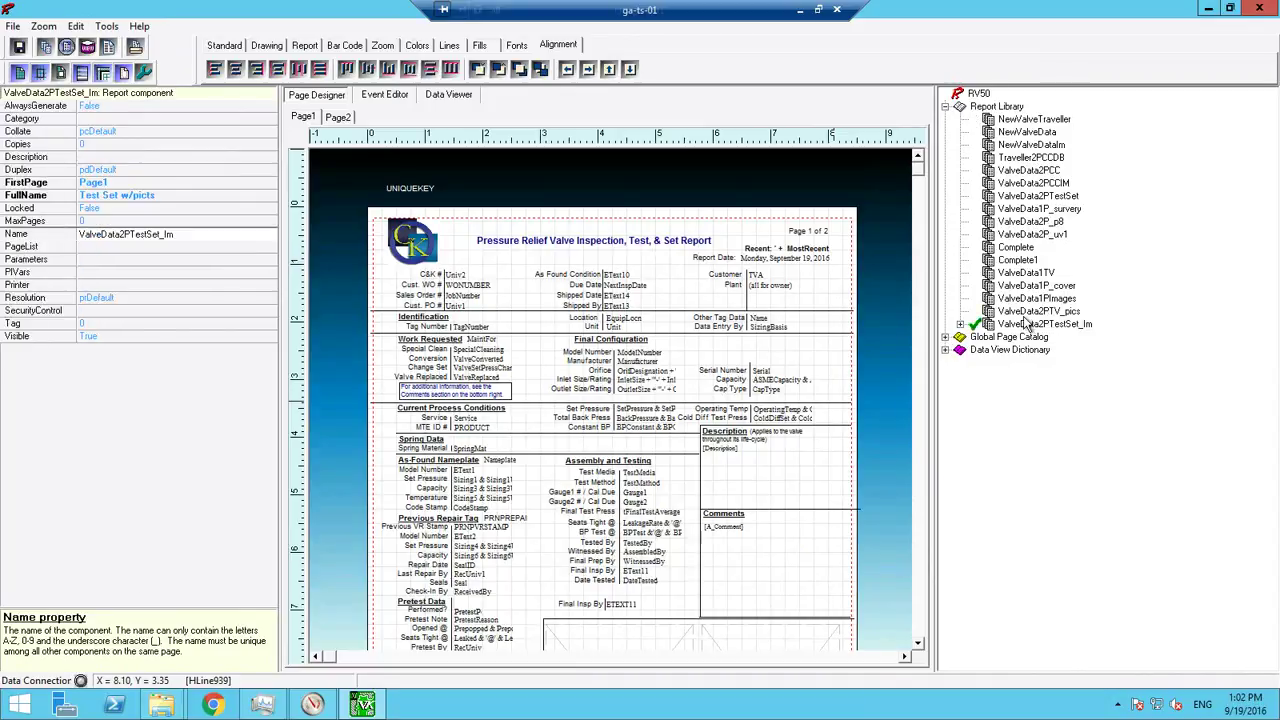
pyautogui.click(165, 196)
pyautogui.click(156, 198)
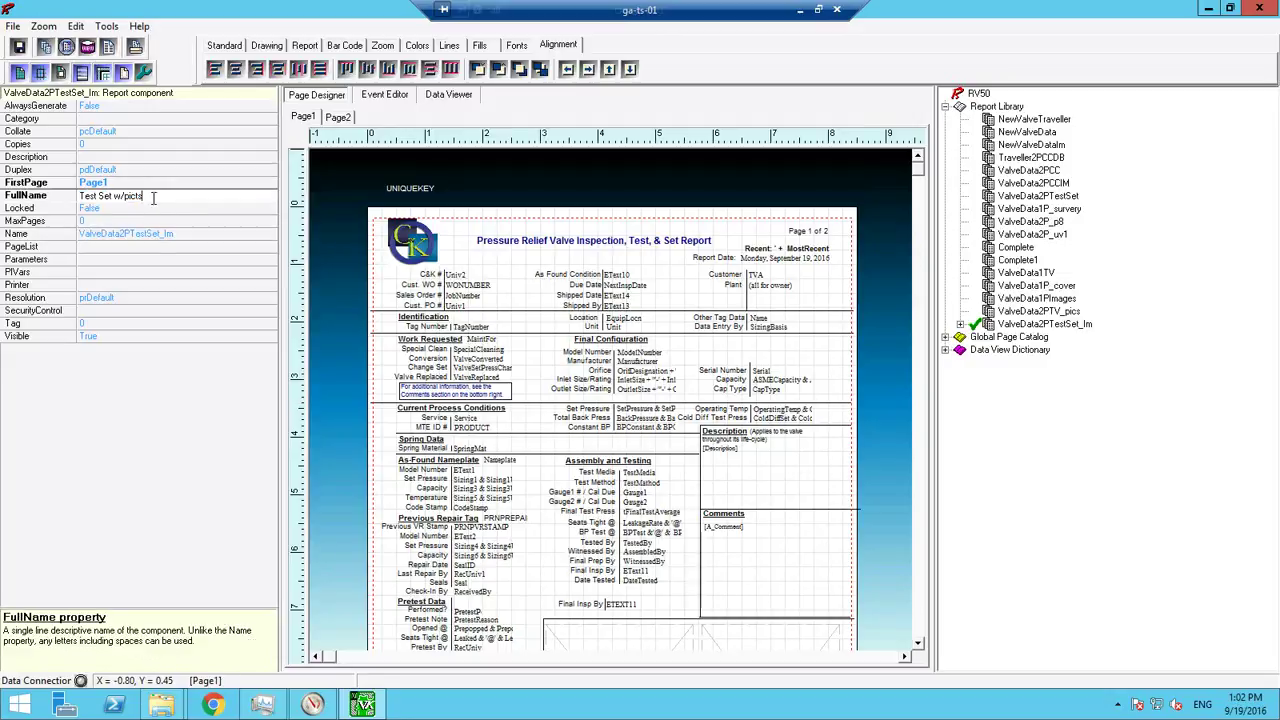
pyautogui.click(1064, 200)
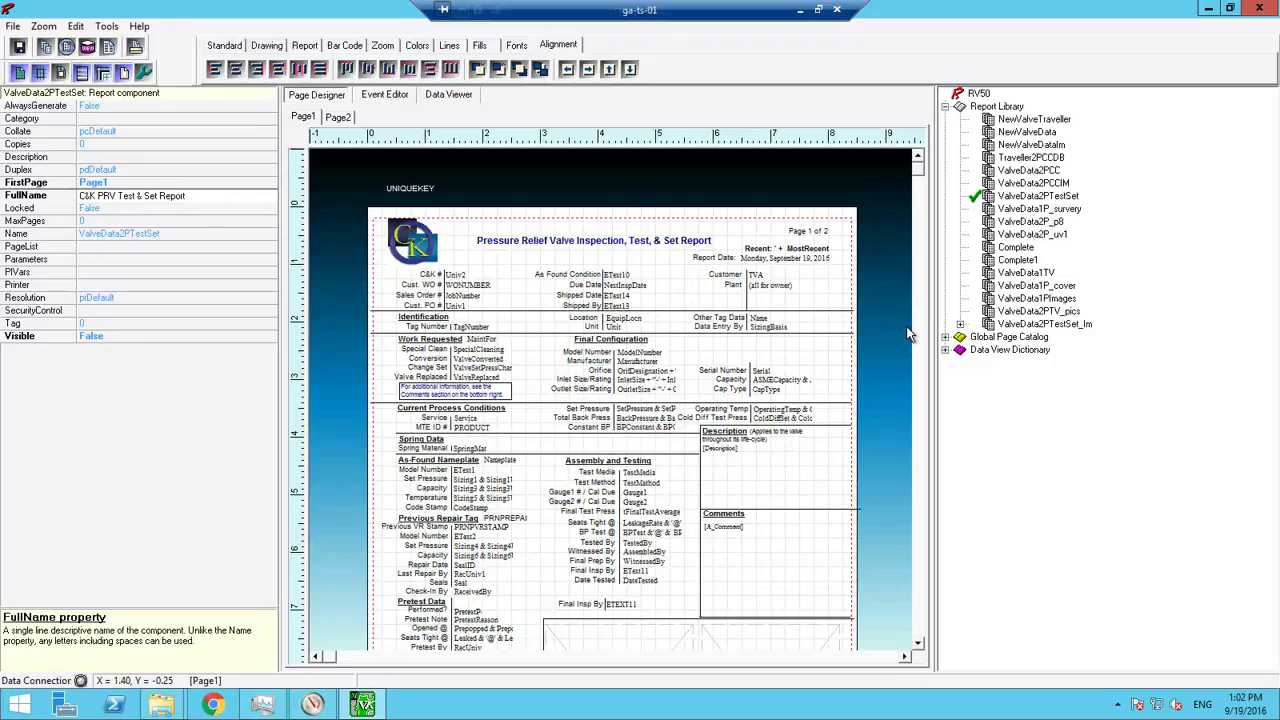
# Move the ValveData2PTestSet_Im report up the report library until it sits directly below ValveData2PTestSet
pyautogui.click(1040, 327)
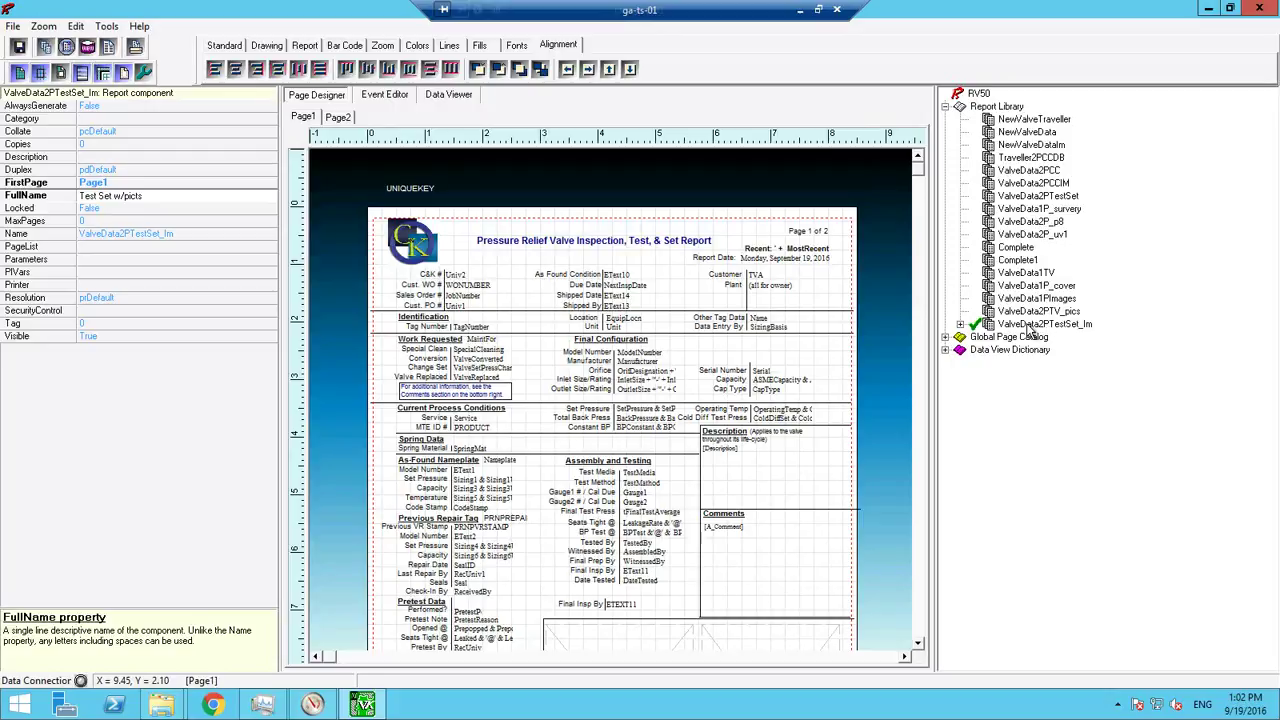
pyautogui.click(498, 69)
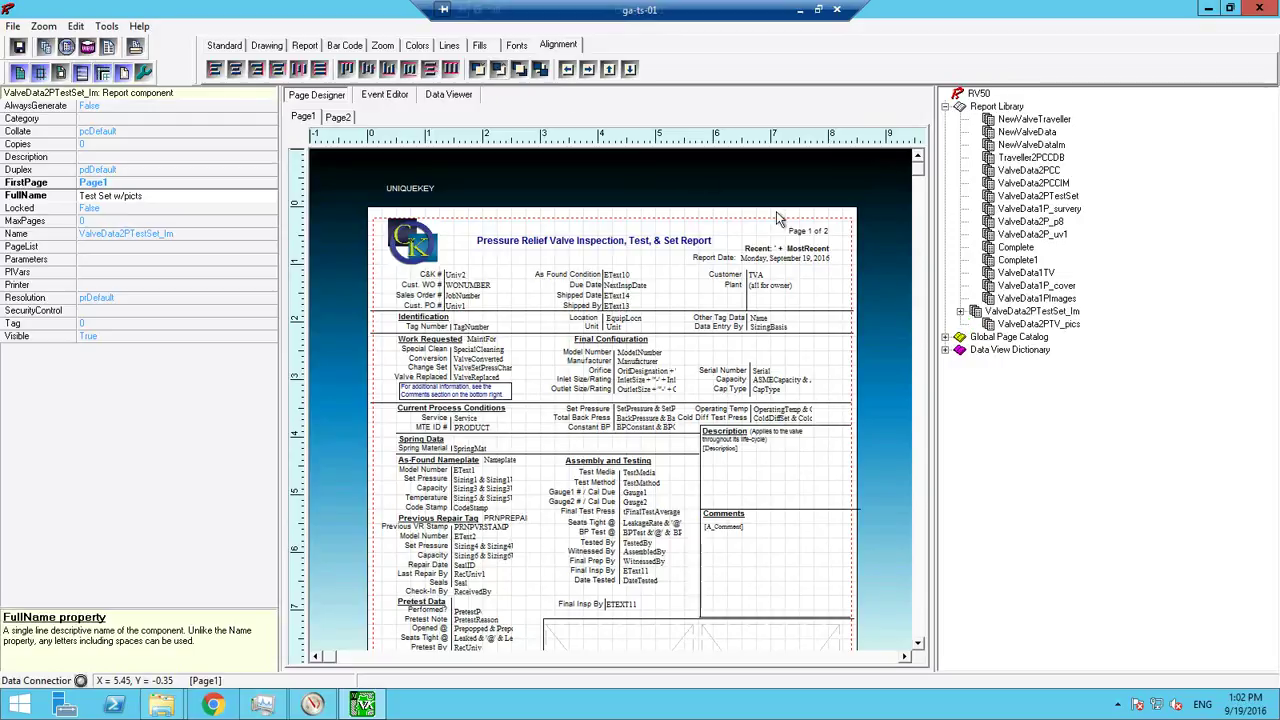
pyautogui.click(500, 69)
pyautogui.click(500, 69)
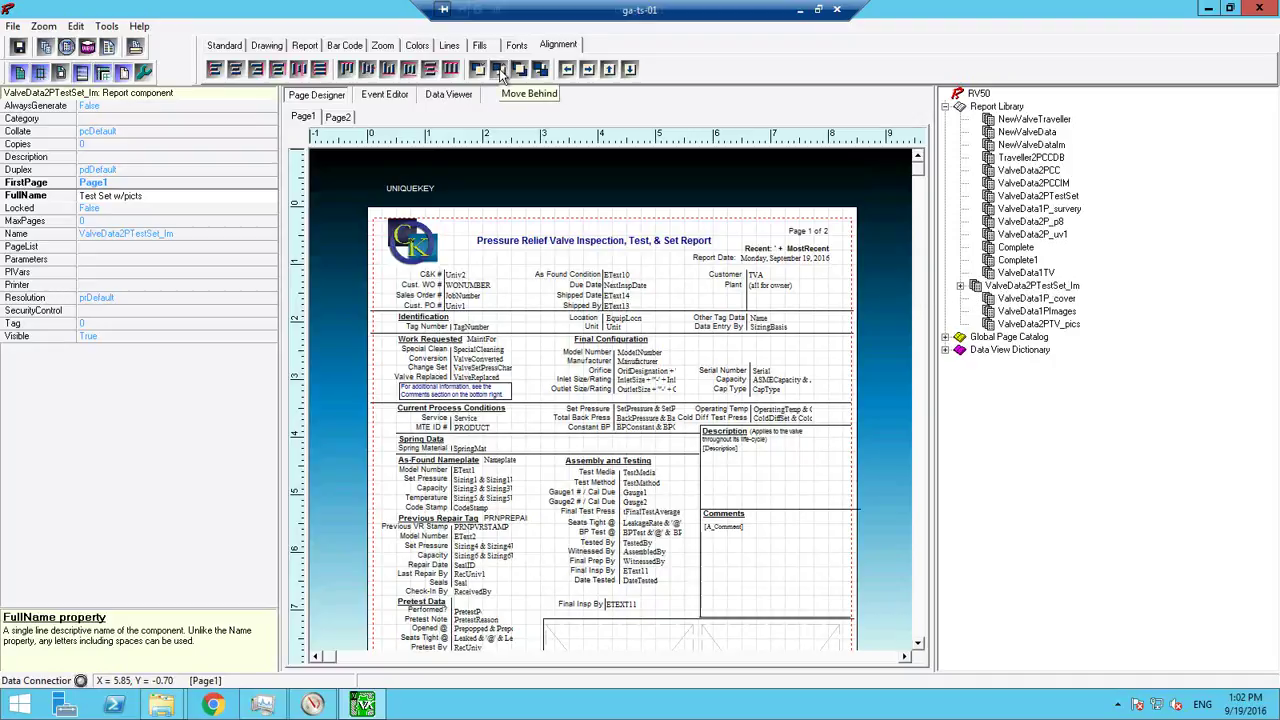
pyautogui.click(500, 69)
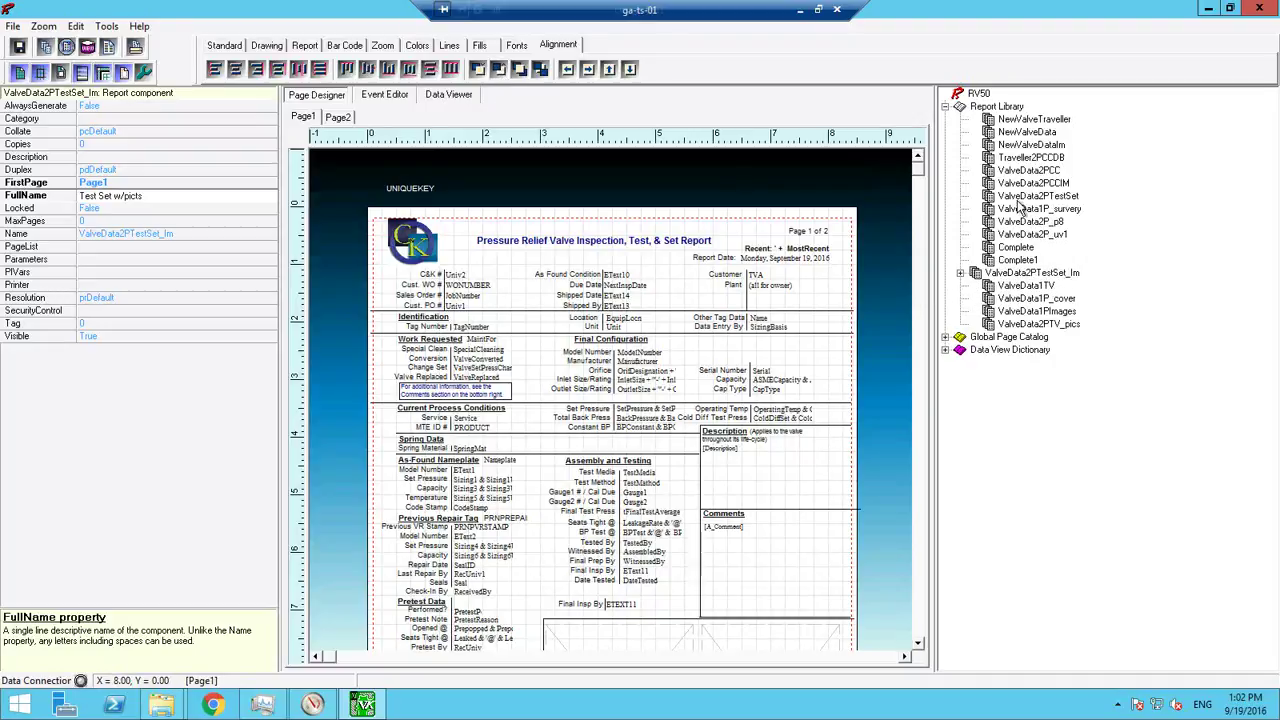
pyautogui.click(497, 74)
pyautogui.doubleClick(498, 72)
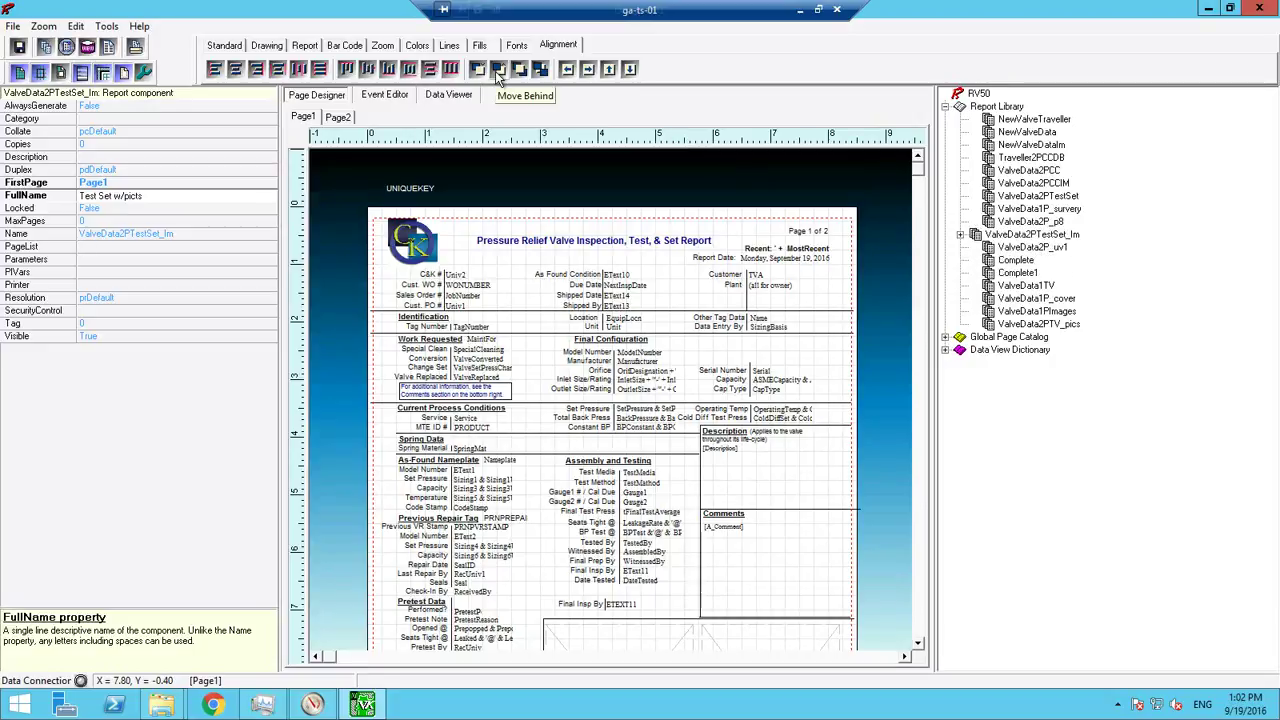
pyautogui.click(498, 72)
pyautogui.click(498, 72)
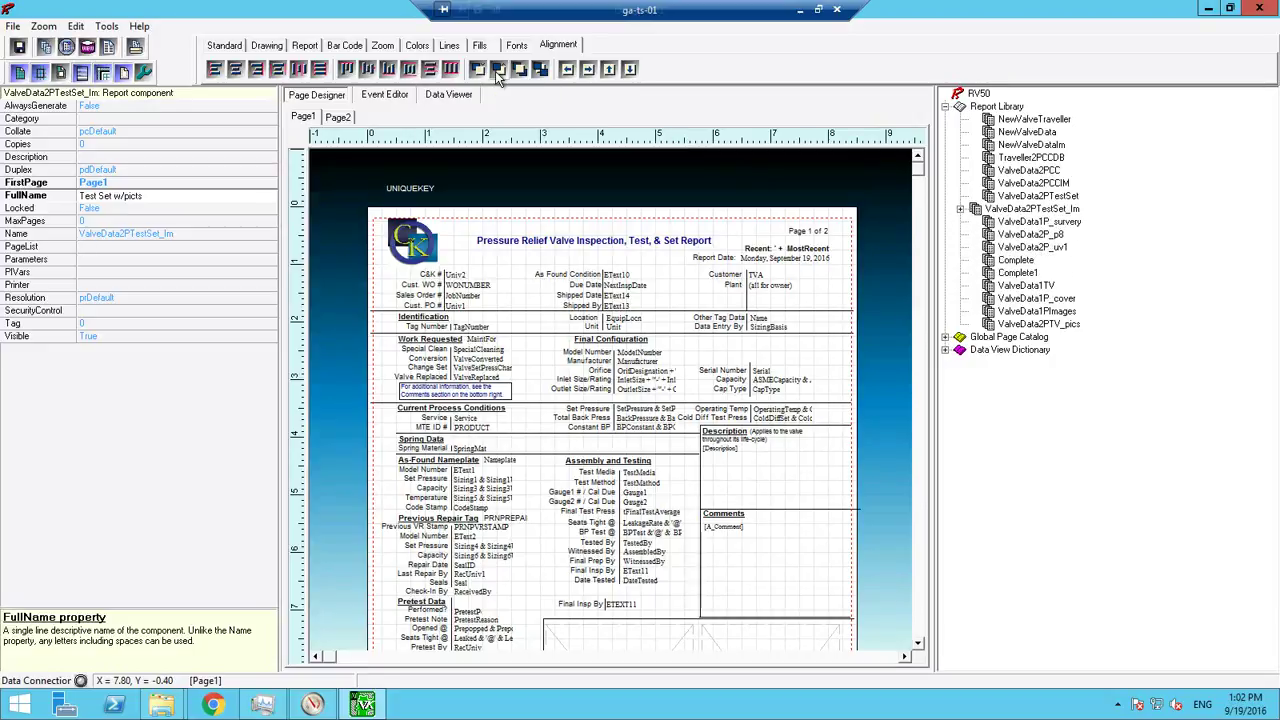
# Change the full name of the ValveData2PTestSet_Im report to C&K PRV Test & Set w/picts, following the naming of ValveData2PTestSet
pyautogui.click(1022, 197)
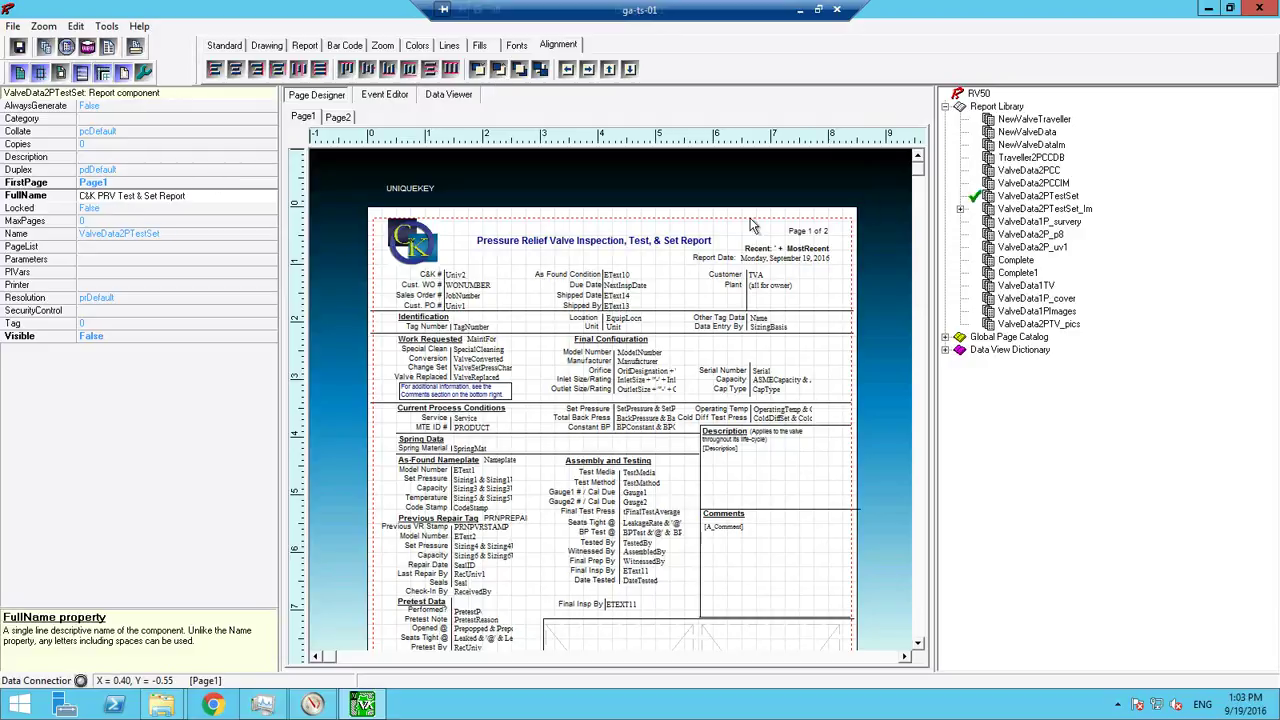
pyautogui.click(1022, 209)
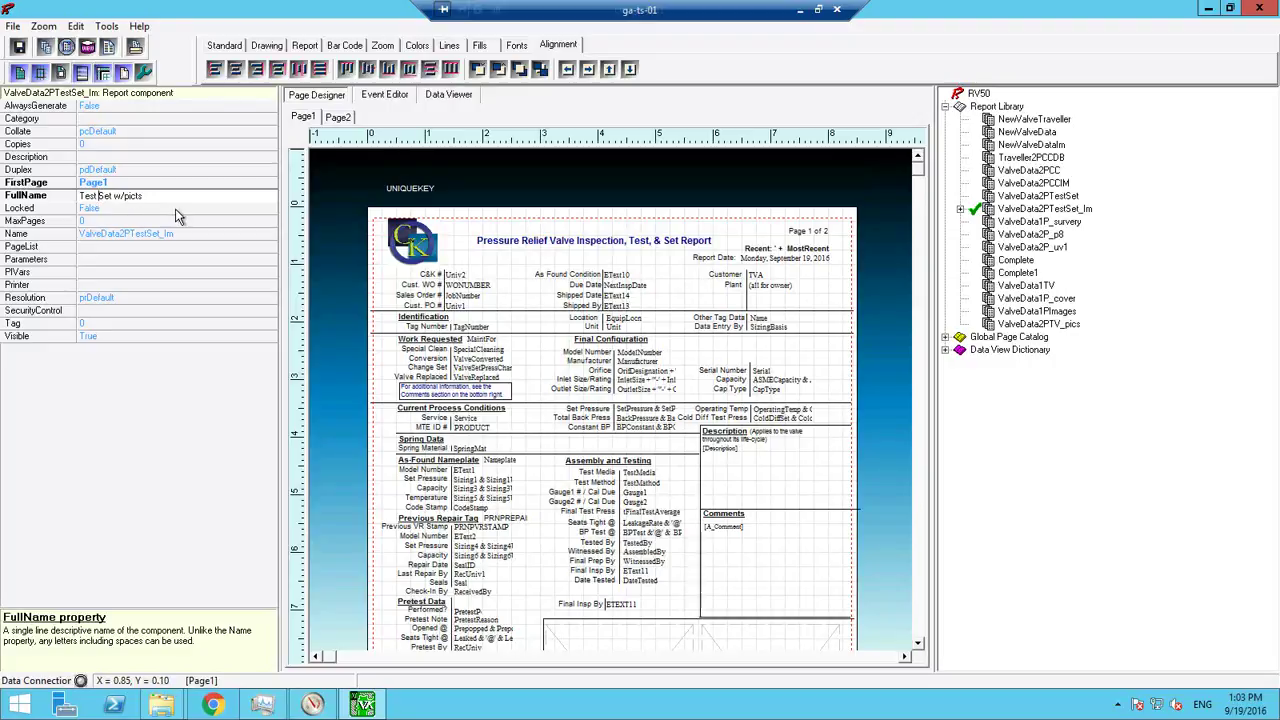
pyautogui.write('& ')
pyautogui.write('C&K')
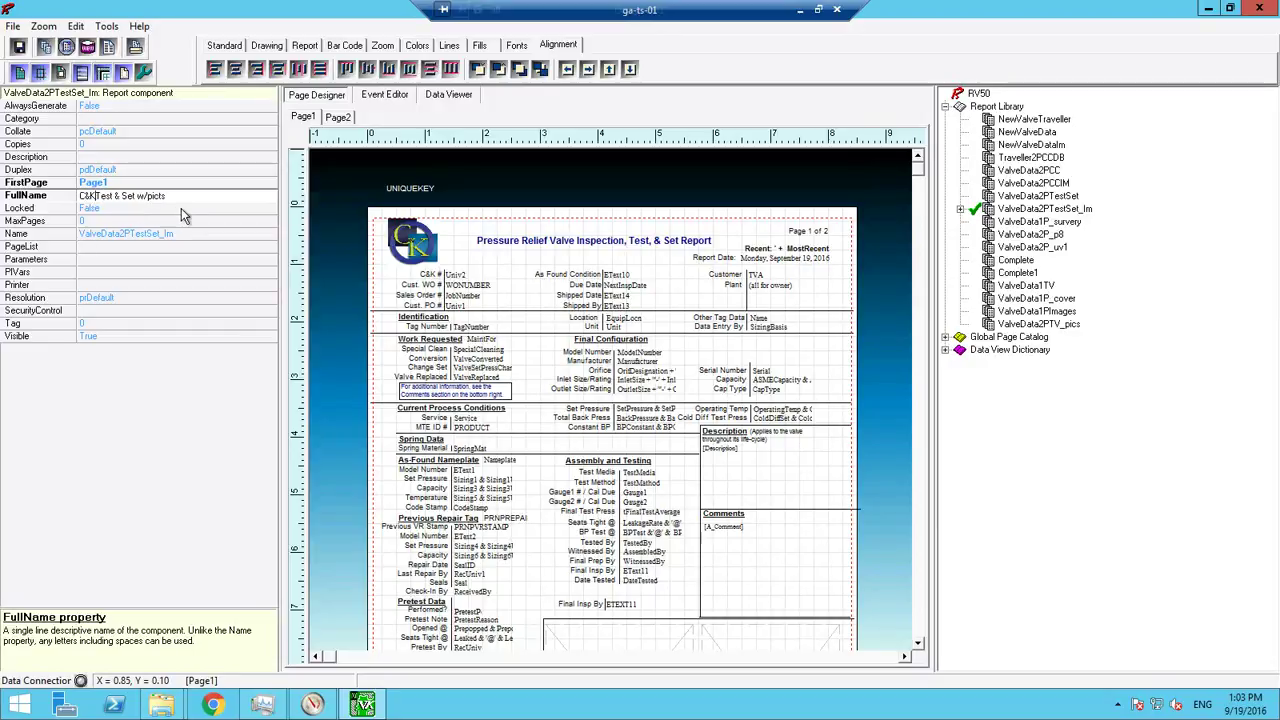
pyautogui.click(1022, 197)
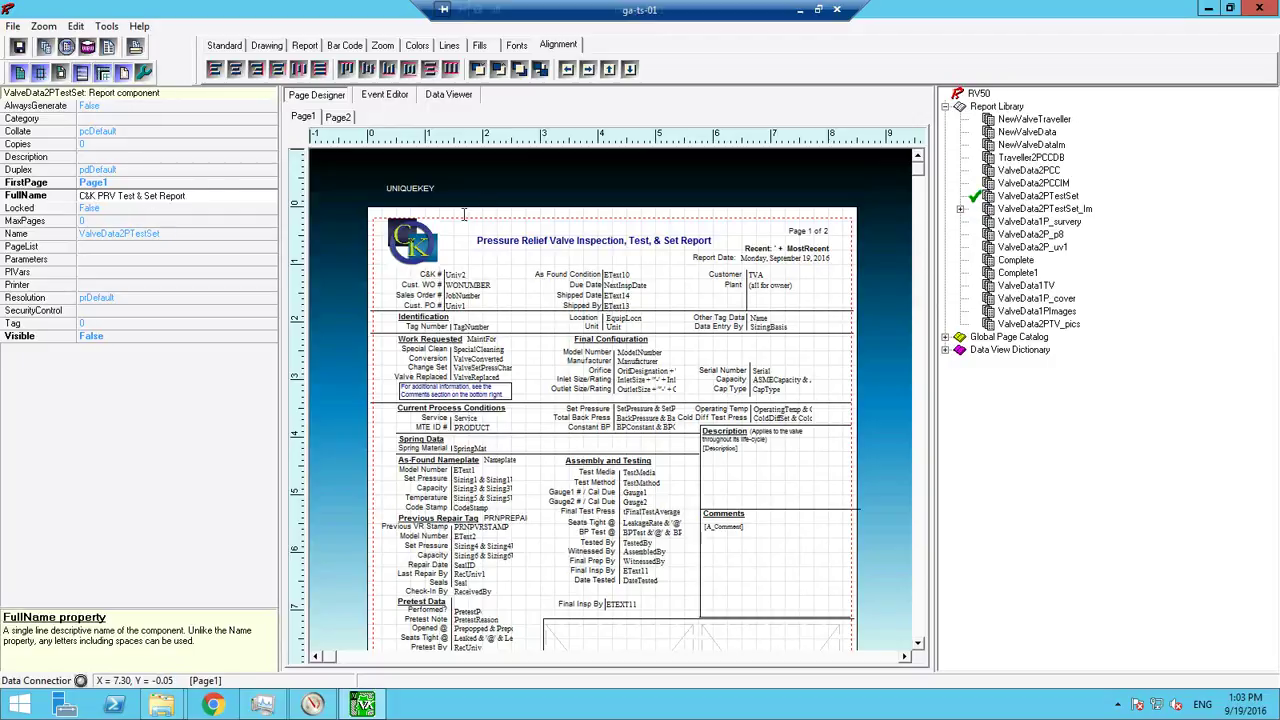
pyautogui.click(1010, 209)
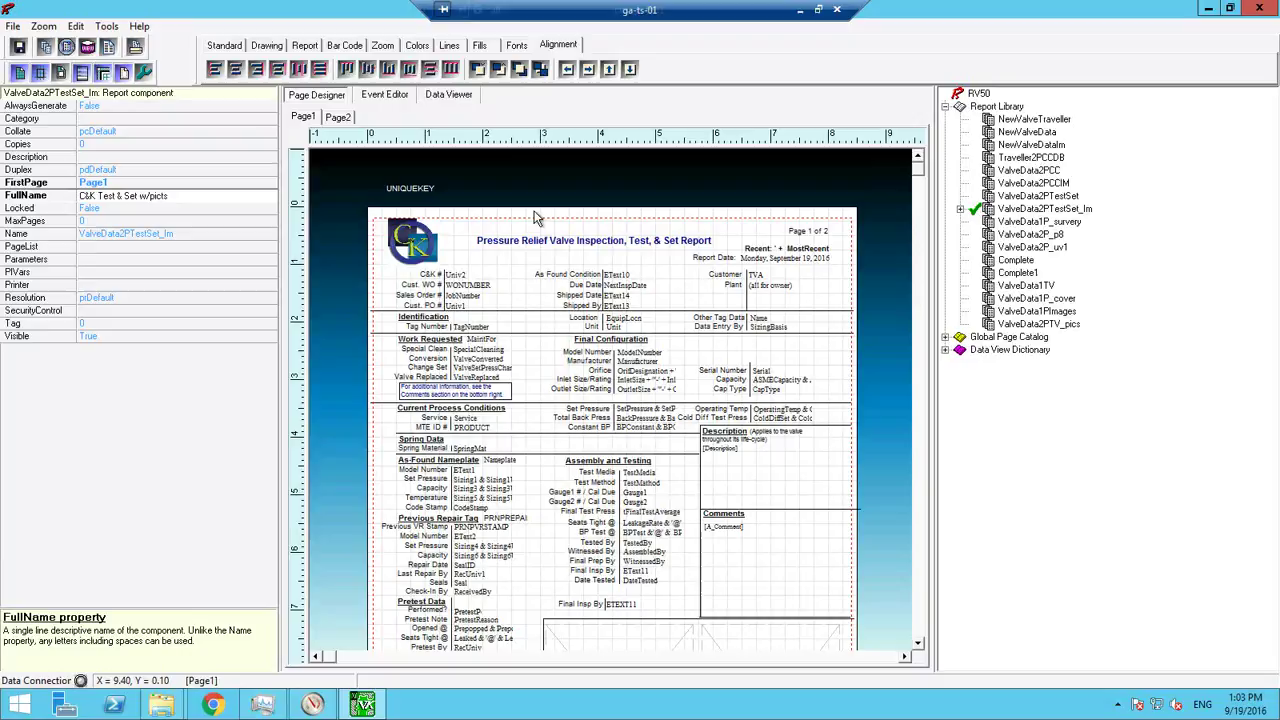
pyautogui.click(100, 196)
pyautogui.write('PRV')
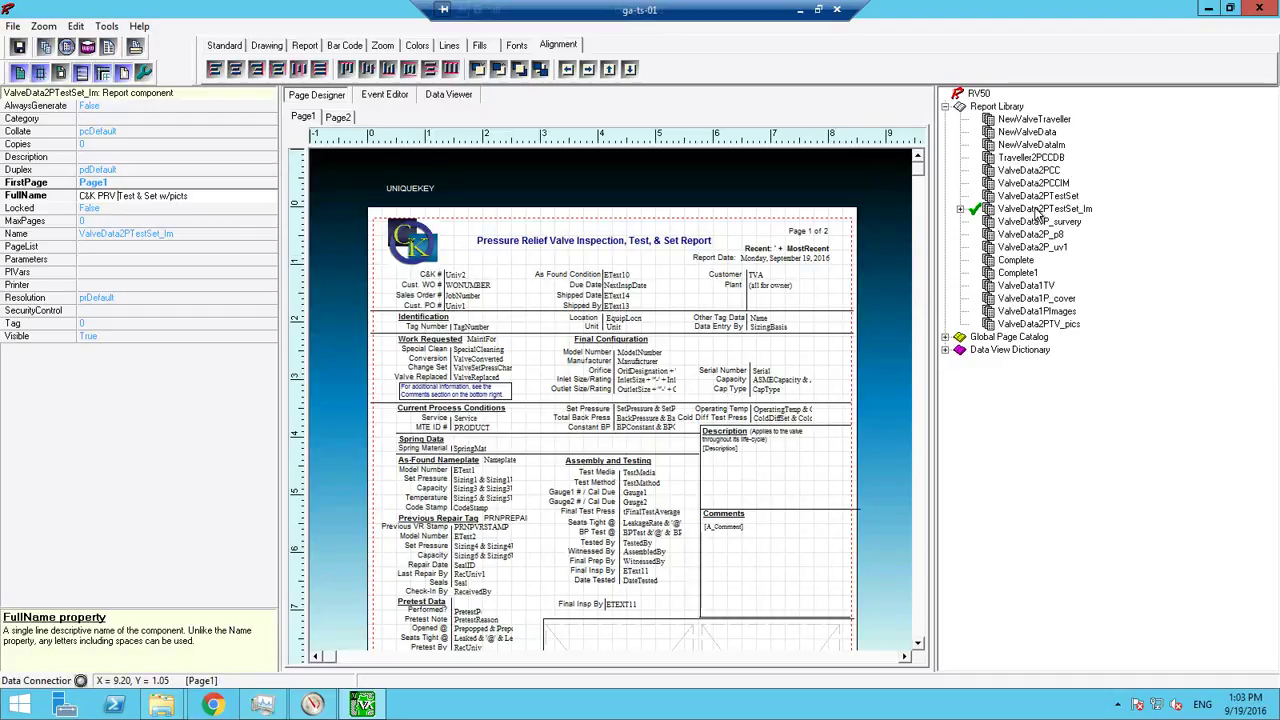
pyautogui.click(187, 234)
pyautogui.click(187, 234)
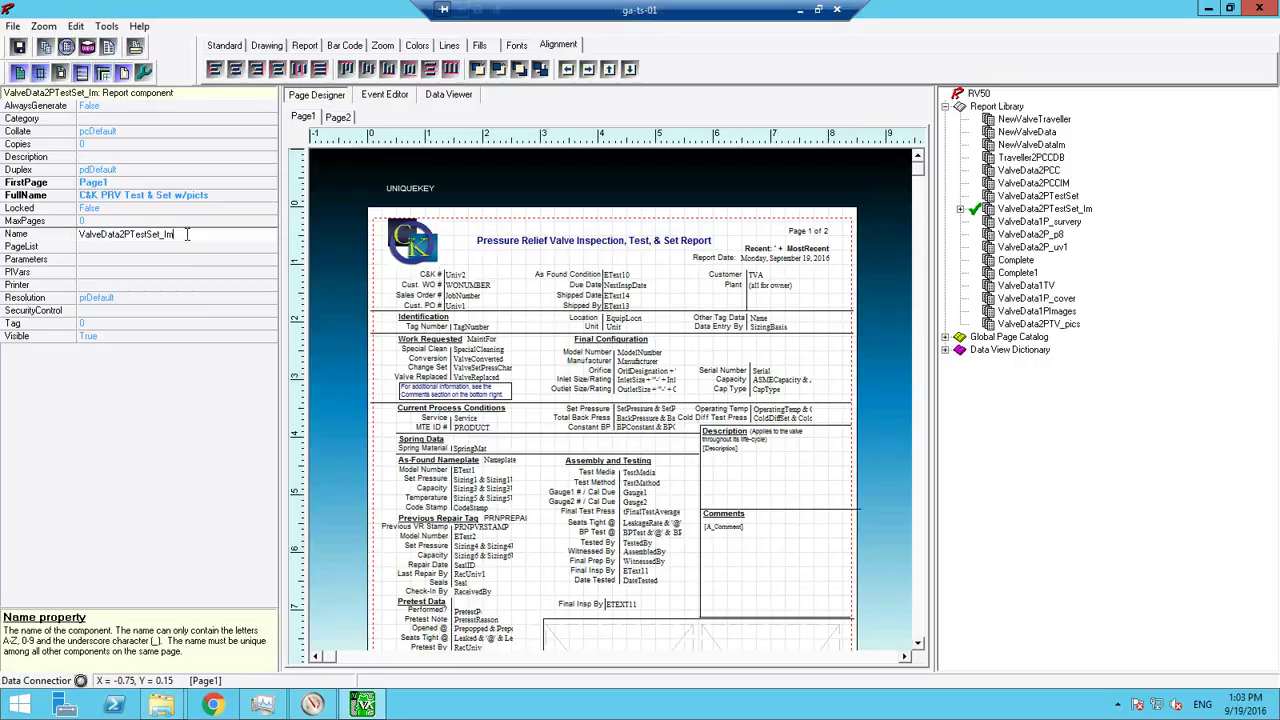
pyautogui.click(106, 196)
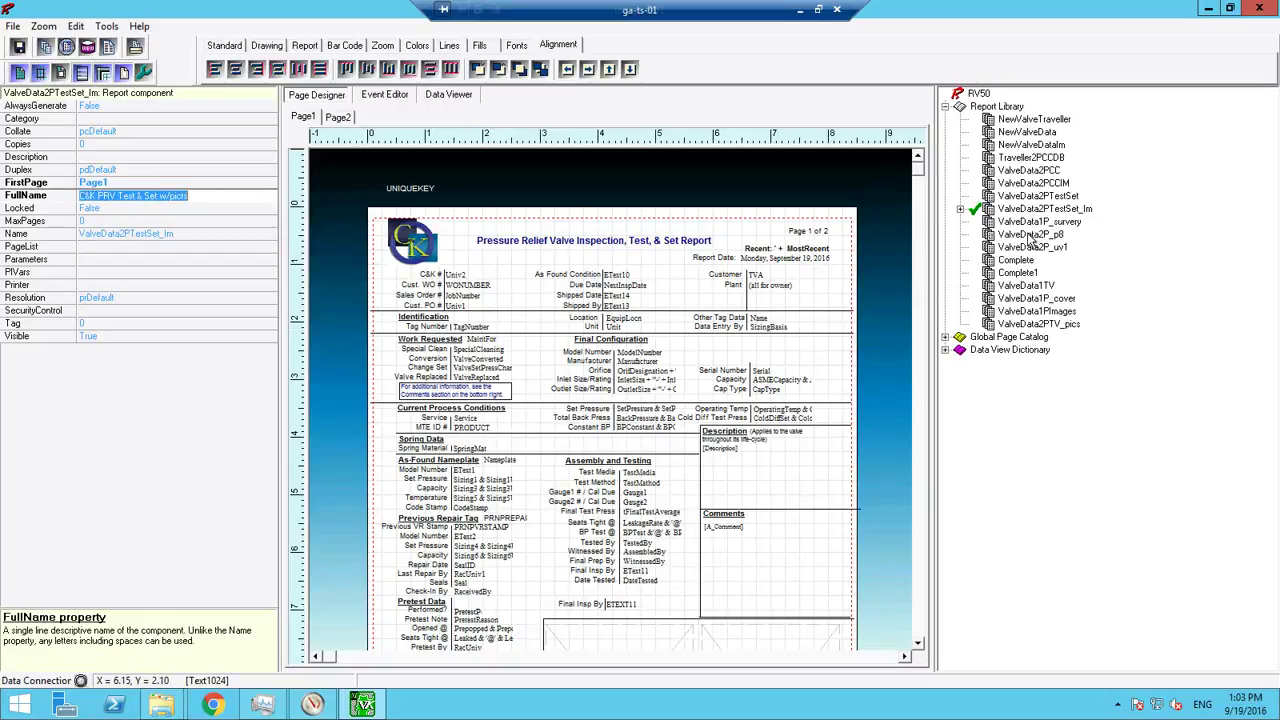
# Exit the report designer, saving the changes to ReliefDU.RAV, and close the full page reports window
pyautogui.click(1260, 9)
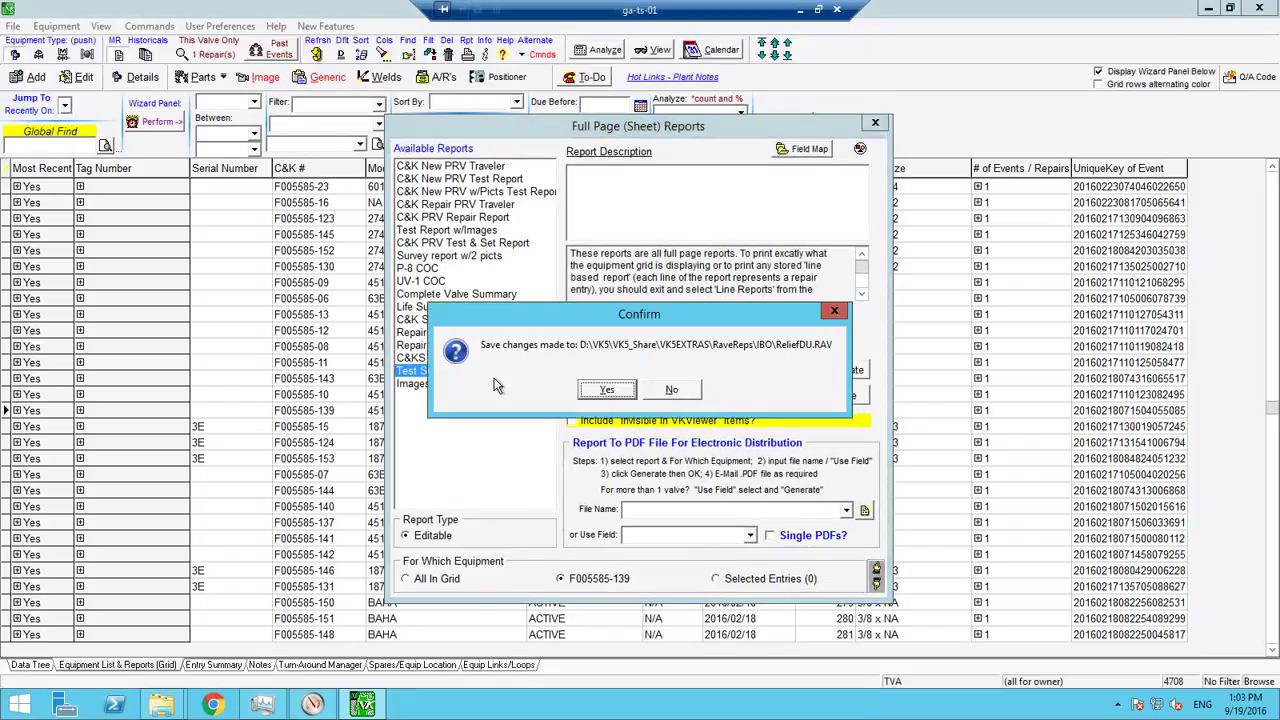
pyautogui.click(611, 388)
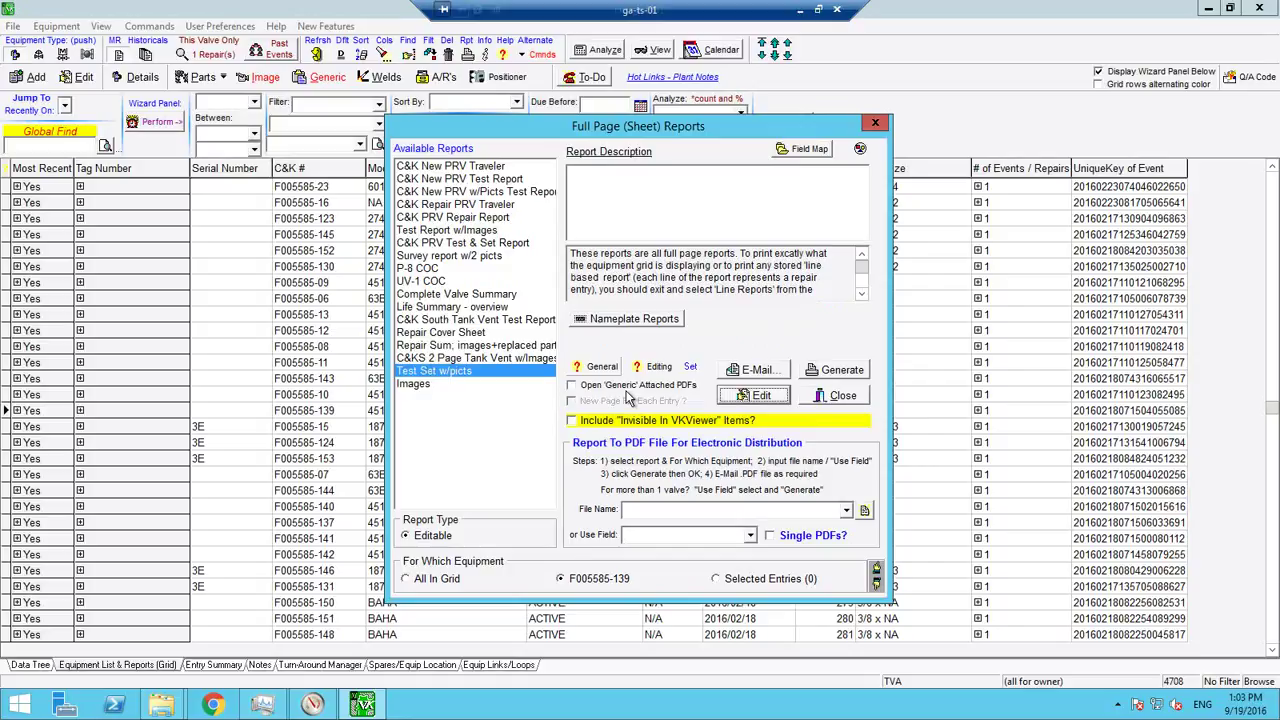
pyautogui.press('Return')
pyautogui.click(840, 396)
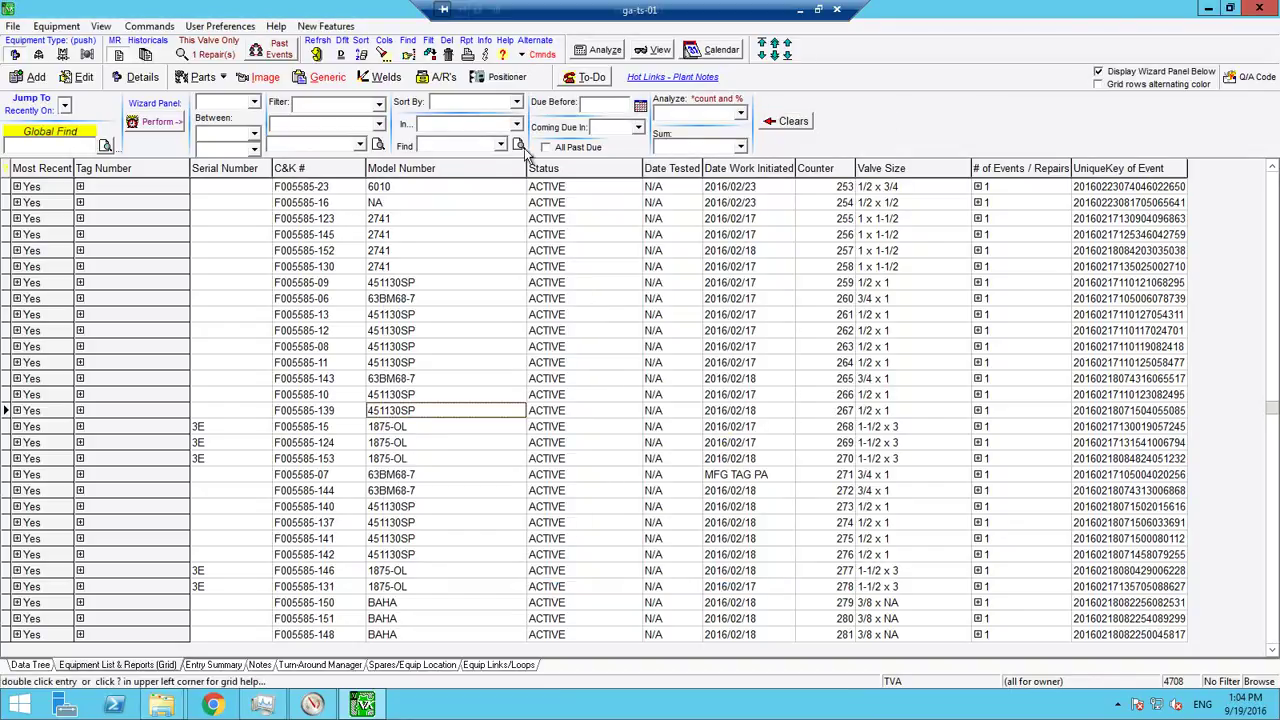
# Reopen the editable full page reports and check the renamed report's name and position against C&K PRV Test & Set Report
pyautogui.click(468, 56)
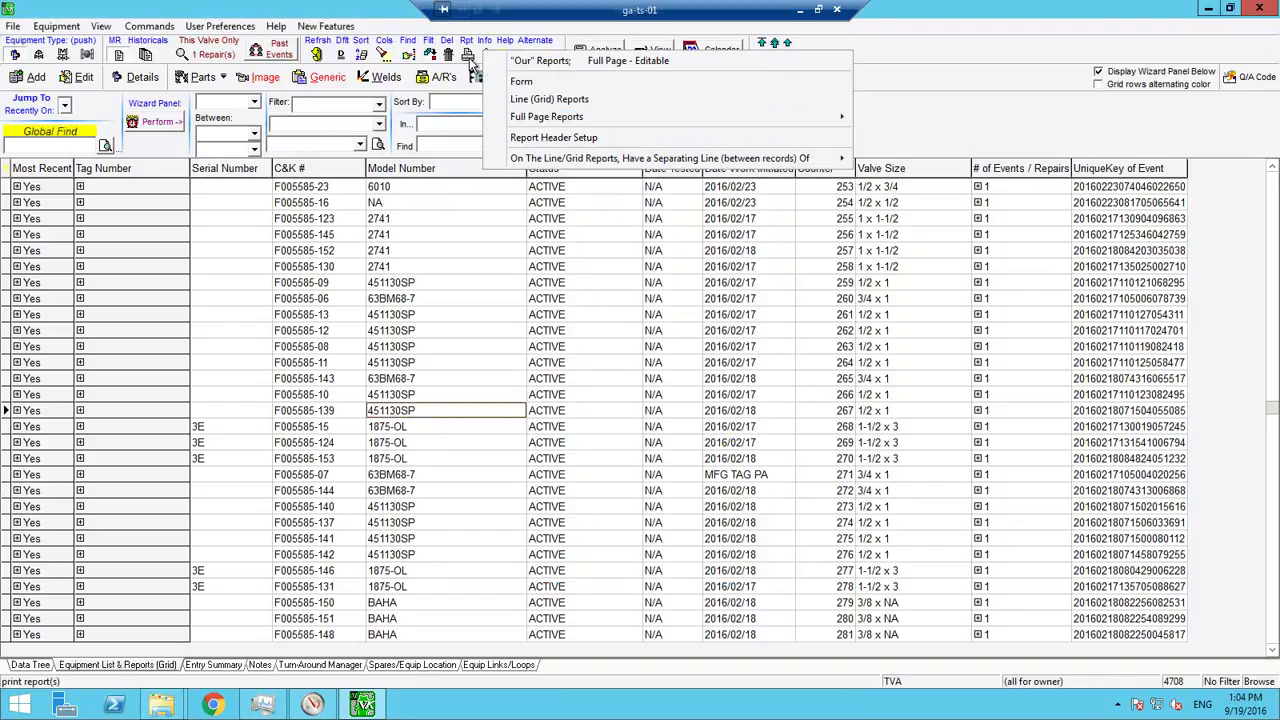
pyautogui.click(540, 62)
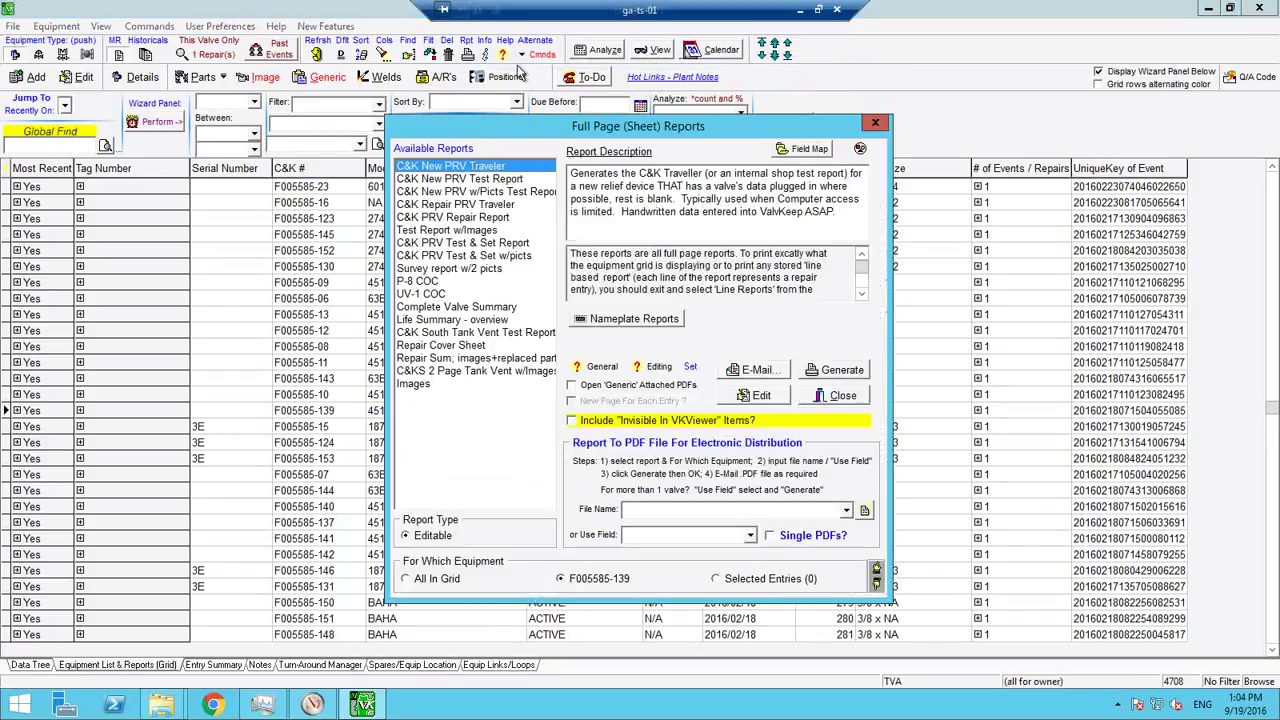
pyautogui.click(428, 245)
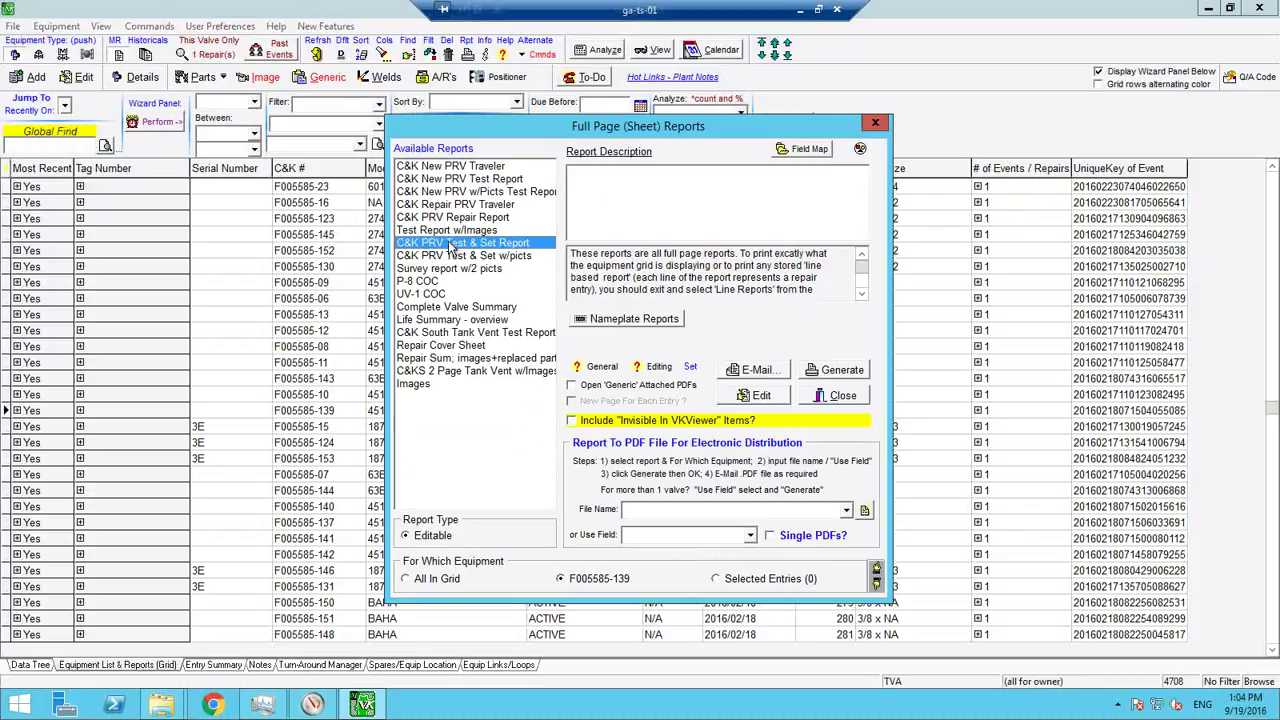
pyautogui.click(448, 256)
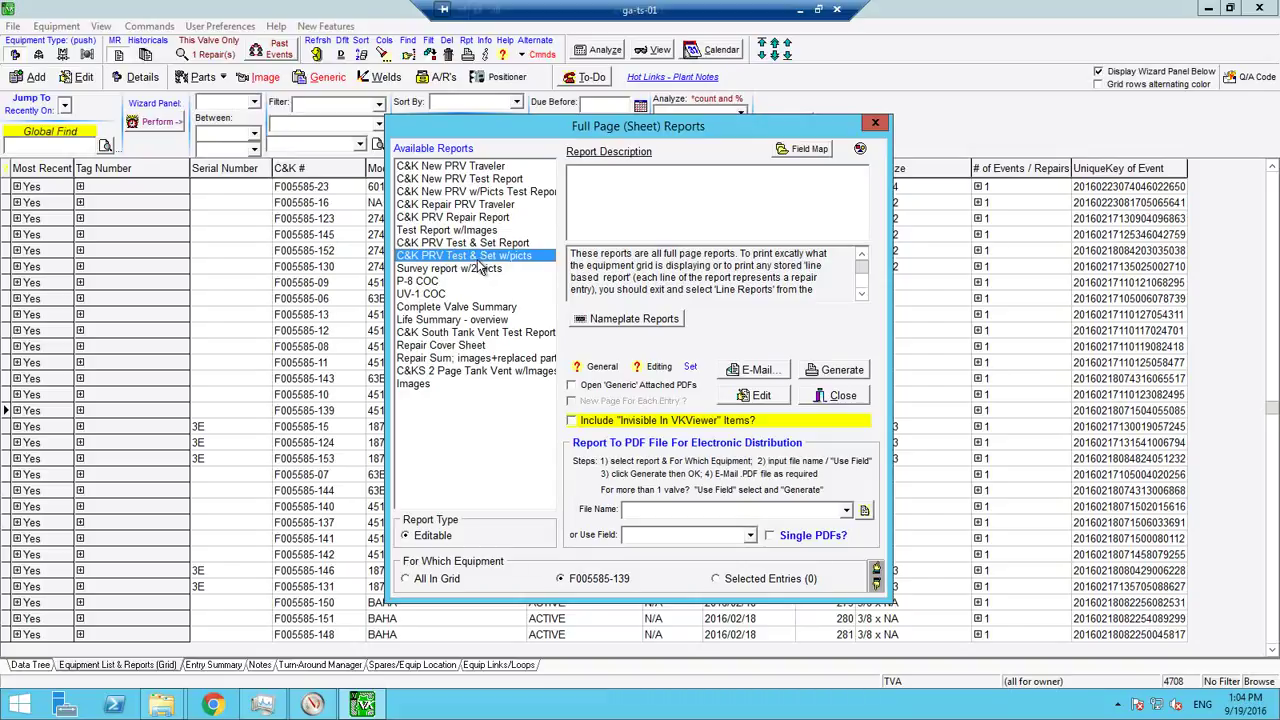
pyautogui.click(840, 396)
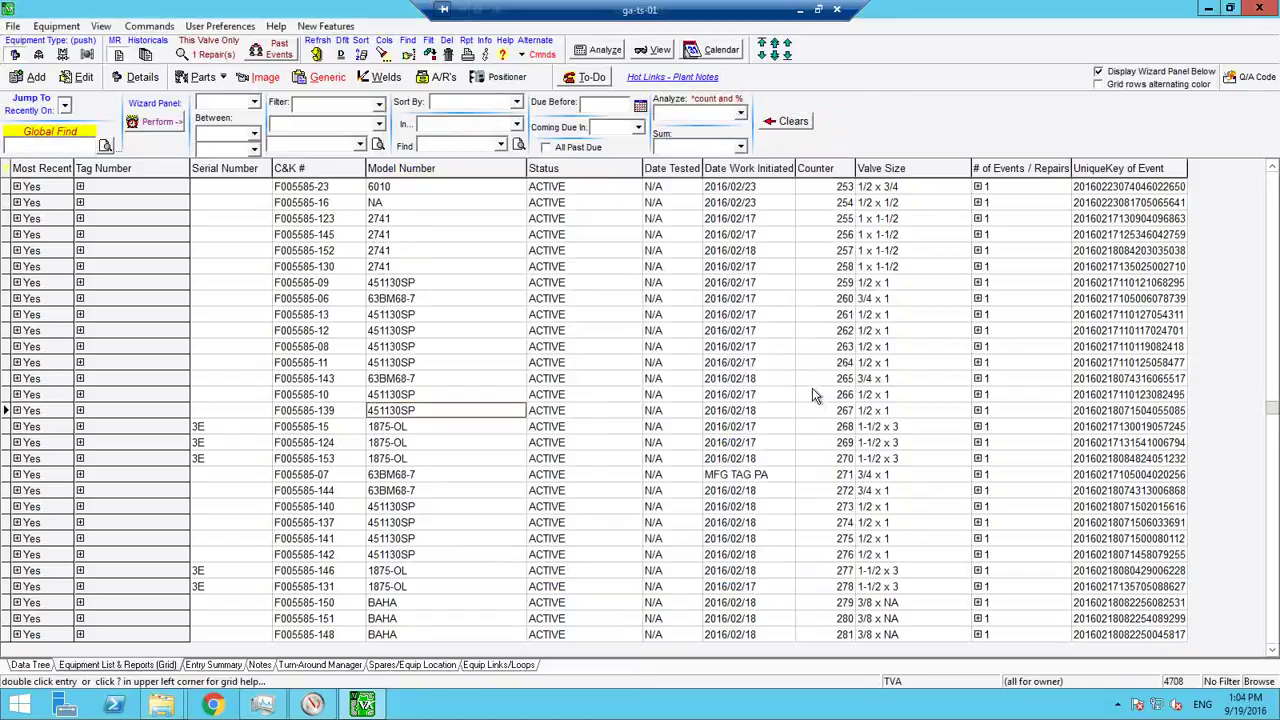
# Select valves F005585-08, F005585-09 and F005585-123 and choose the C&K PRV Test & Set w/picts full page report for them
pyautogui.click(495, 345)
pyautogui.keyDown('ctrl'); pyautogui.click(500, 281); pyautogui.keyUp('ctrl')
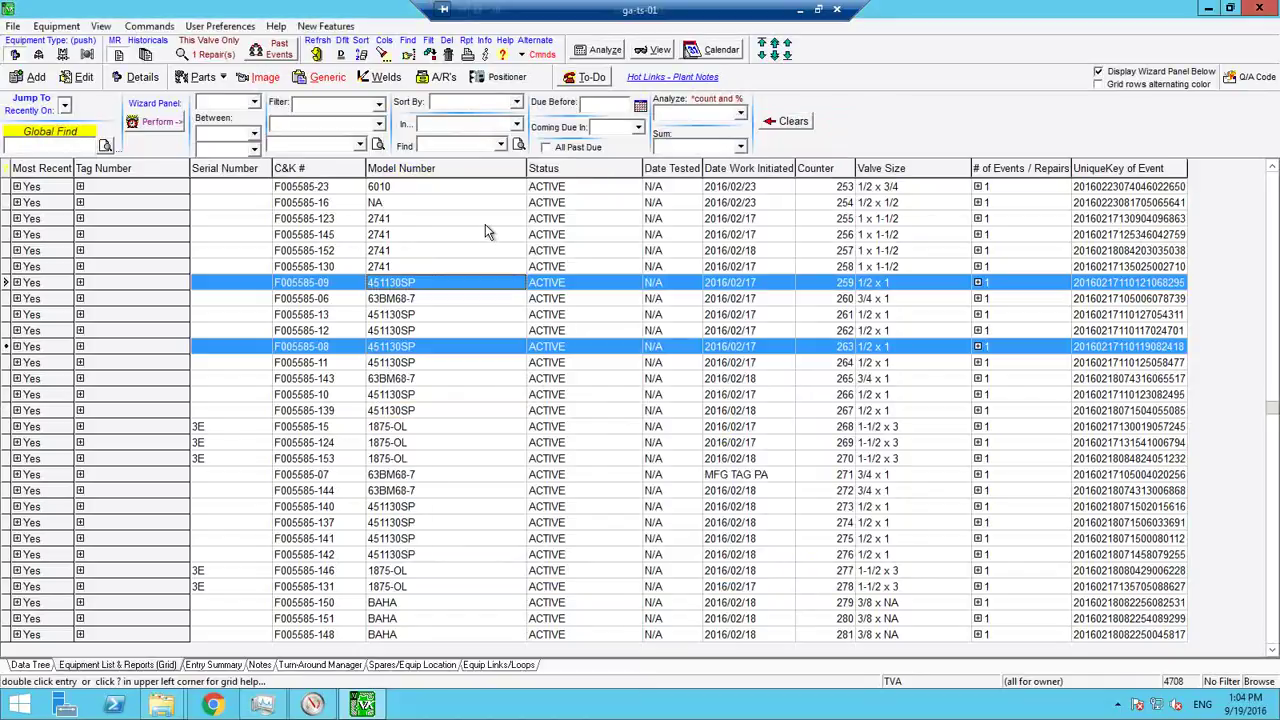
pyautogui.keyDown('ctrl'); pyautogui.click(485, 224); pyautogui.keyUp('ctrl')
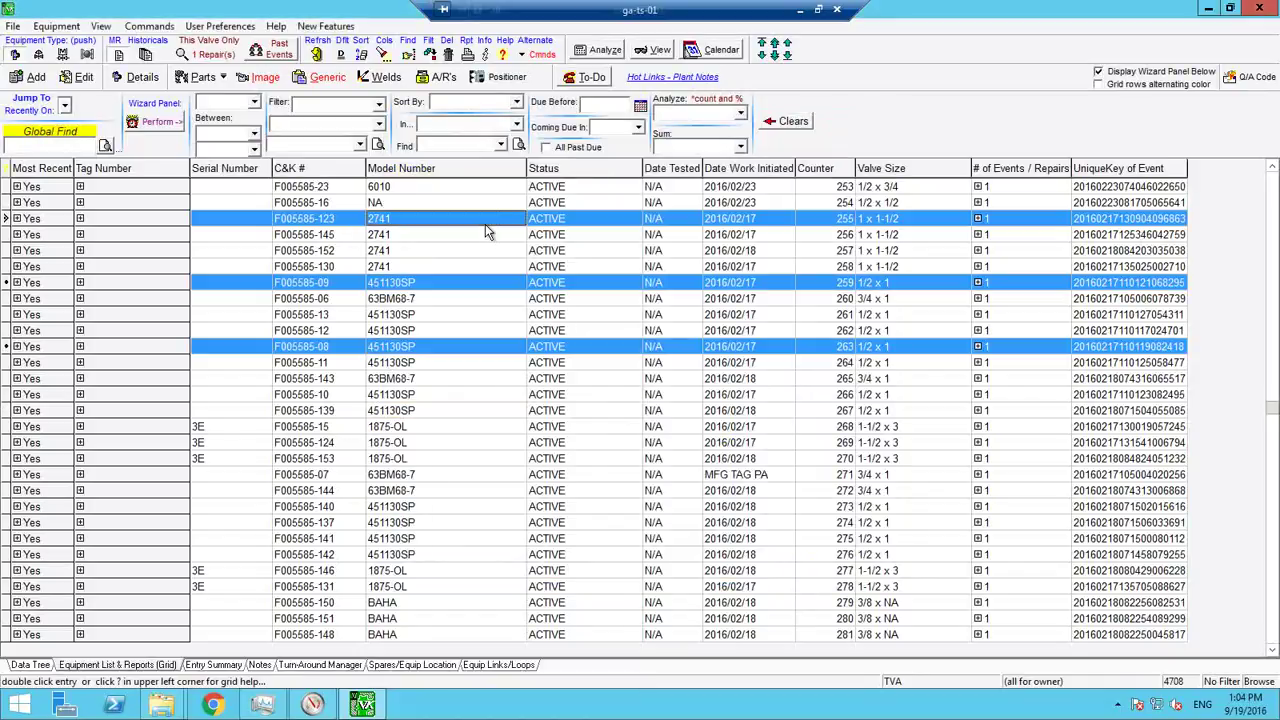
pyautogui.click(470, 55)
pyautogui.click(547, 57)
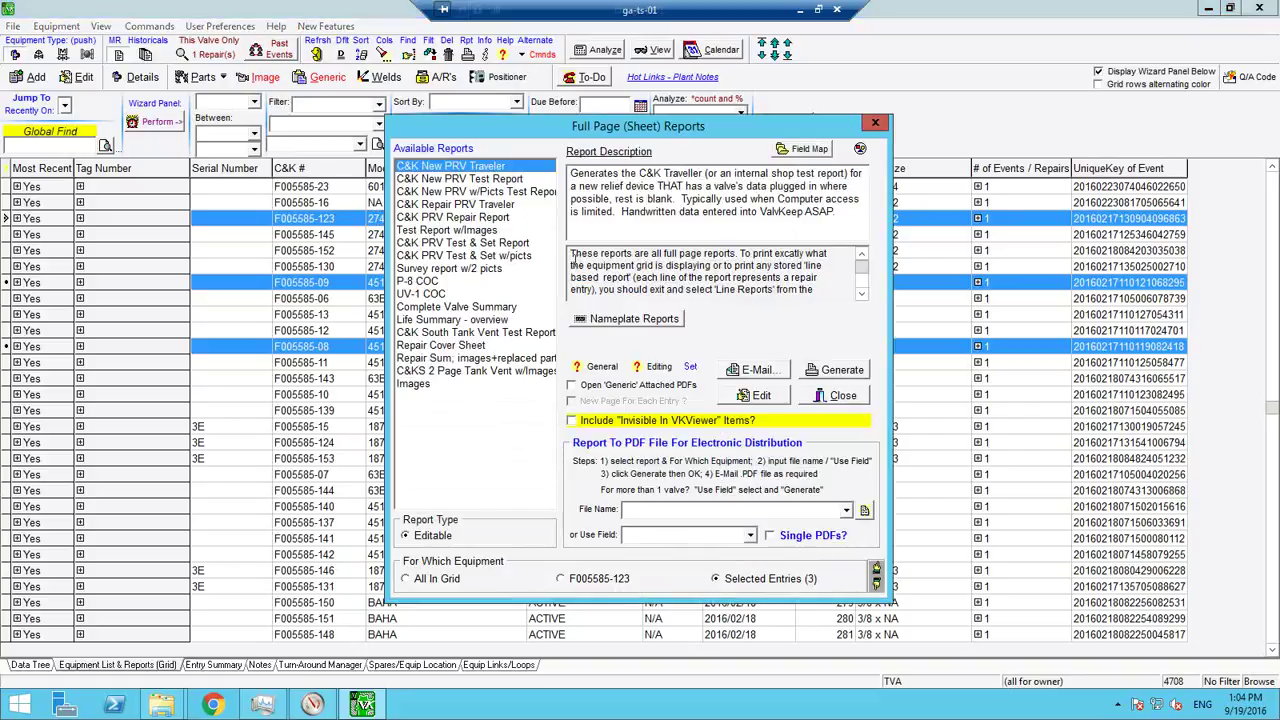
pyautogui.click(516, 257)
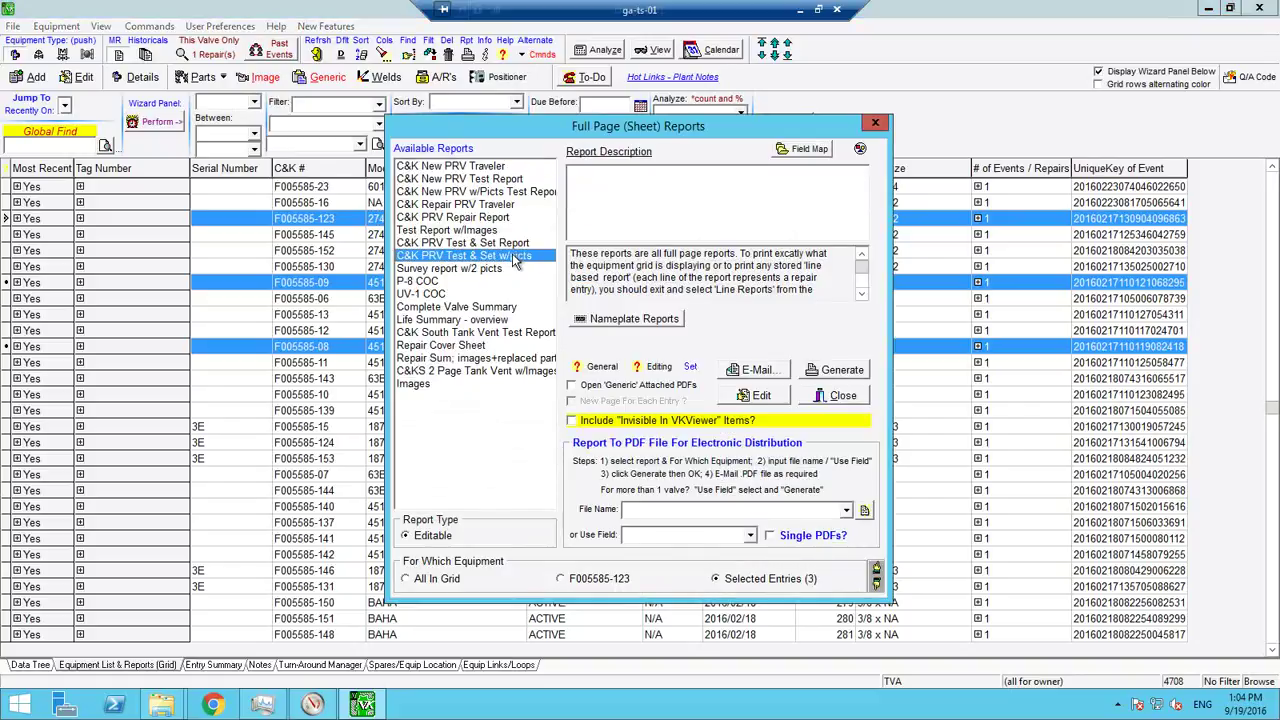